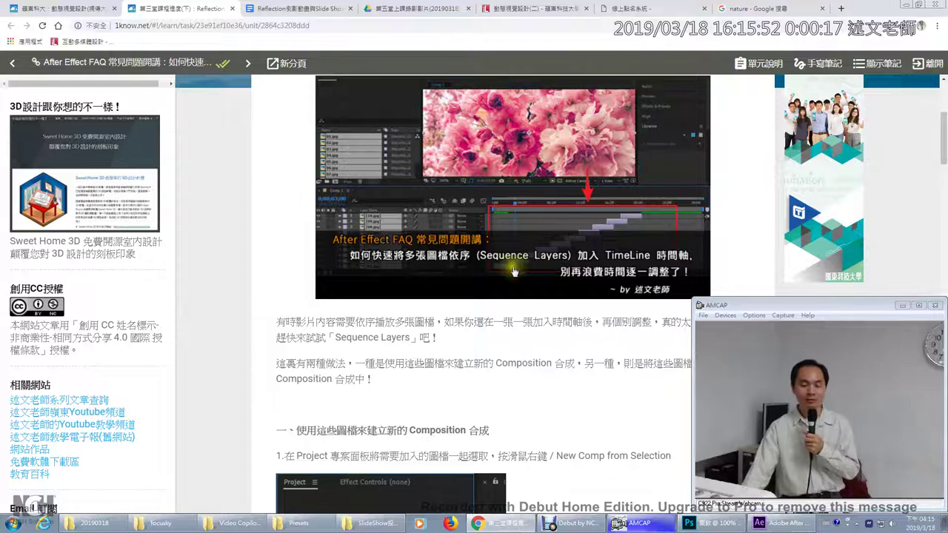
Review the article's section on building a composition from images, switch to After Effects and start New Comp from Selection for the selected photos.
scroll(514, 272, down, 3)
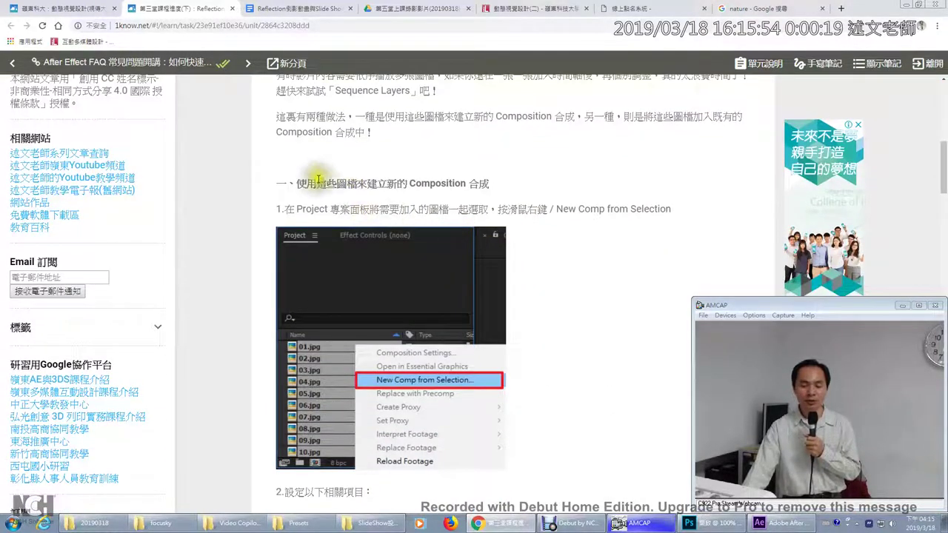
drag(304, 183, 486, 186)
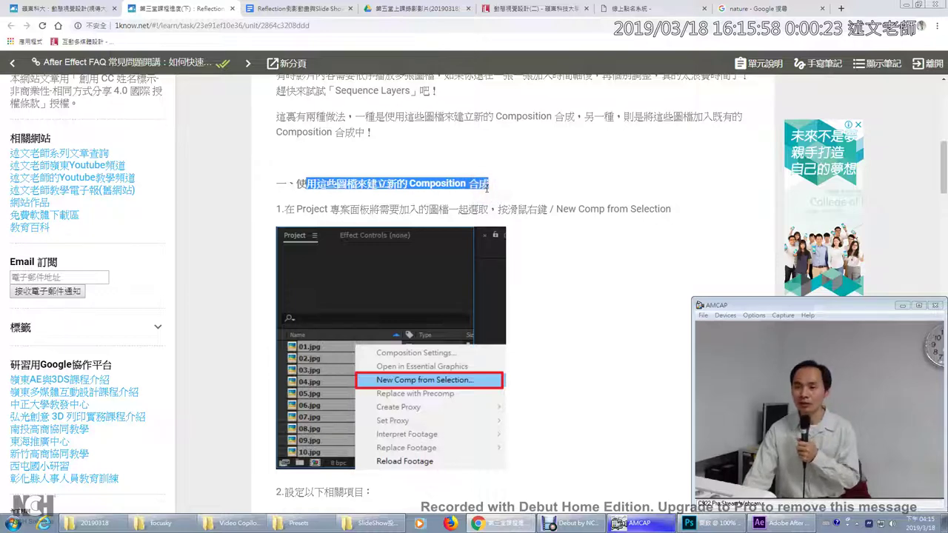
scroll(486, 187, down, 3)
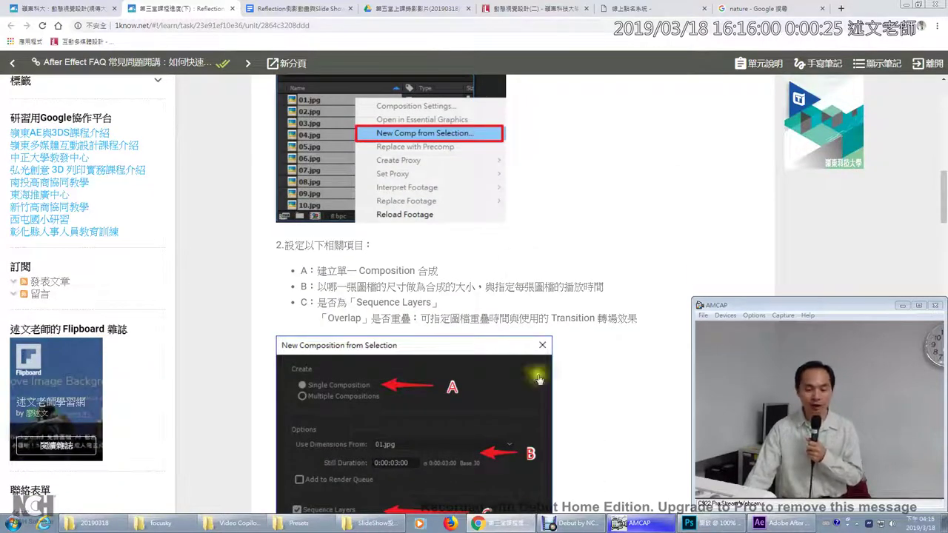
click(772, 525)
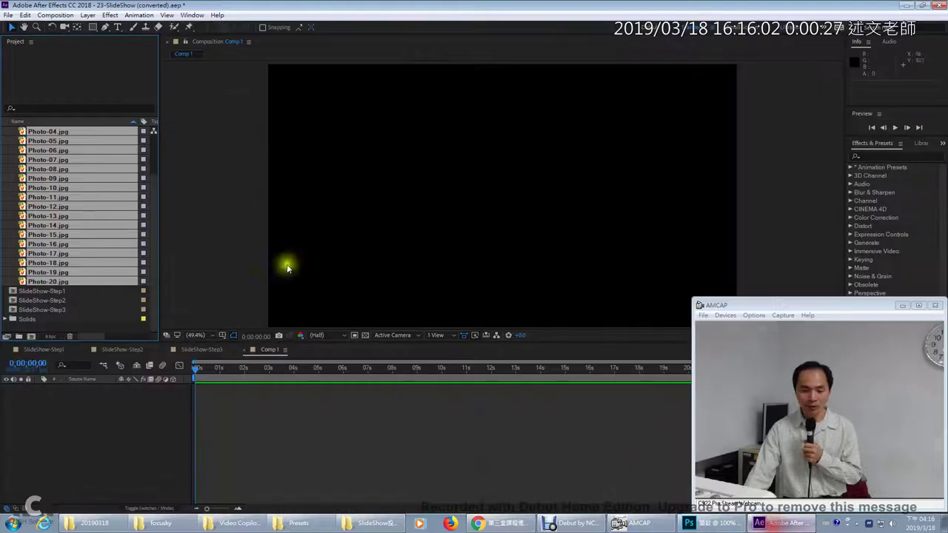
right_click(85, 159)
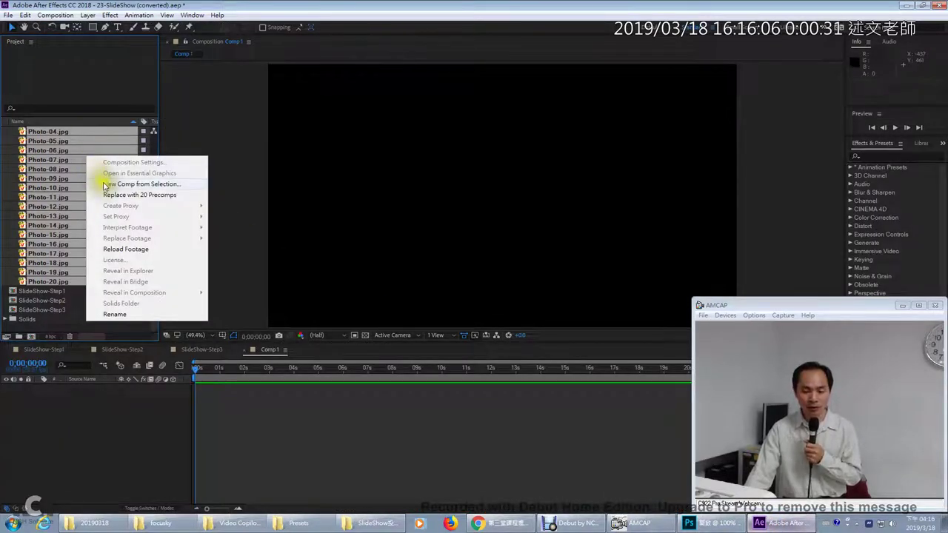
click(179, 185)
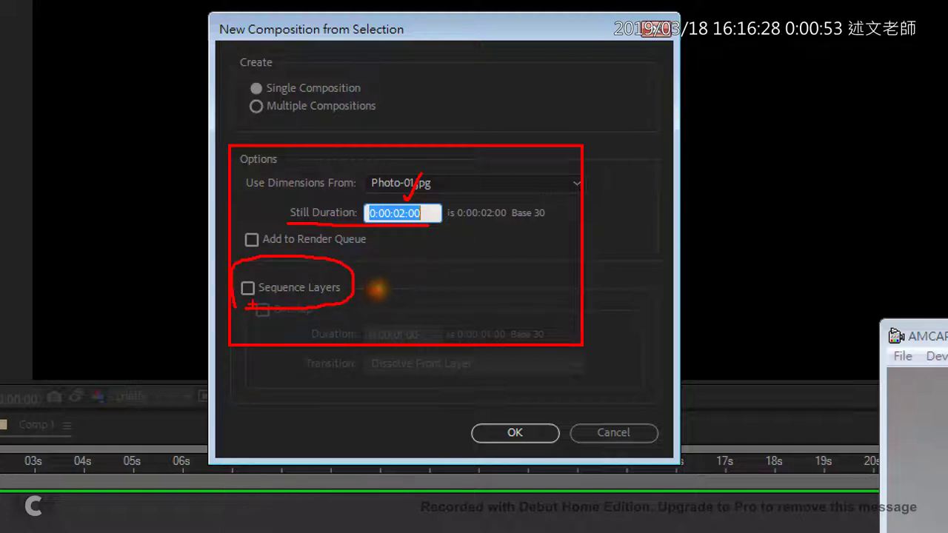
mouse_move(274, 269)
mouse_down()
mouse_move(231, 316)
mouse_move(272, 326)
mouse_up()
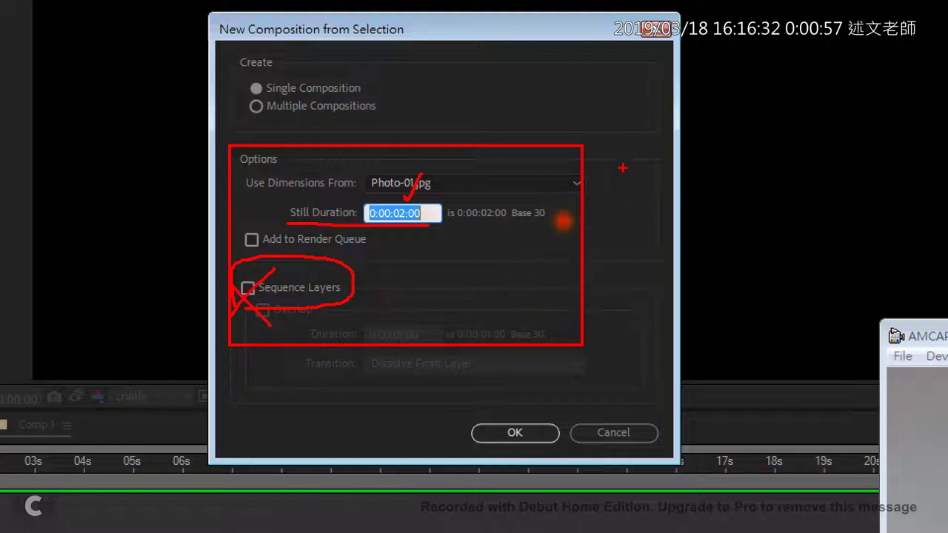
drag(624, 169, 699, 188)
drag(621, 198, 703, 218)
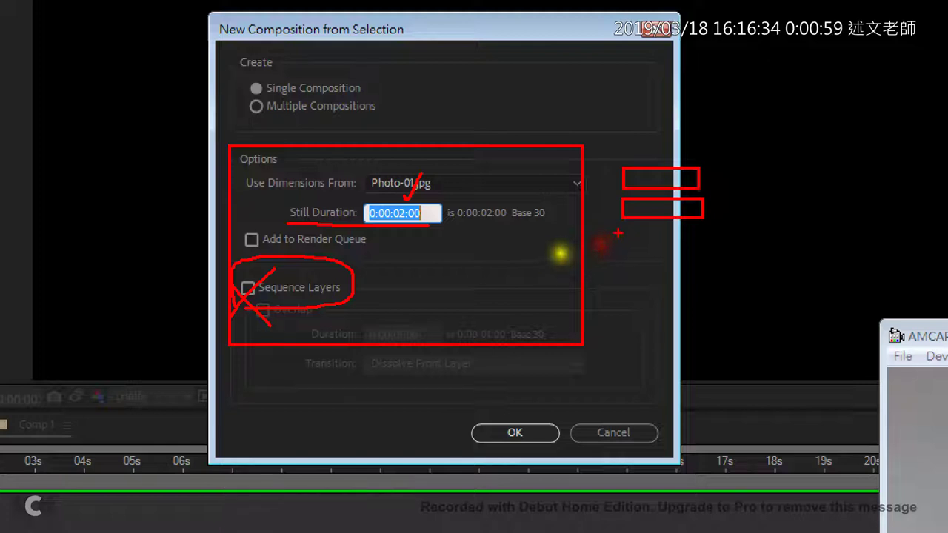
drag(619, 231, 711, 251)
drag(617, 293, 713, 314)
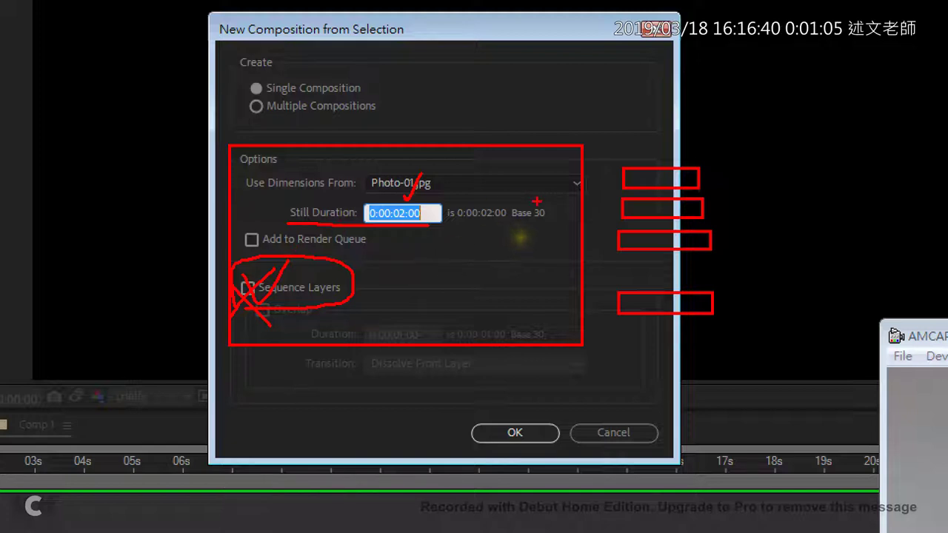
key(ctrl+z)
key(ctrl+z)
key(ctrl+z)
key(ctrl+z)
key(ctrl+z)
mouse_move(596, 178)
mouse_down()
mouse_move(664, 212)
mouse_move(689, 204)
mouse_up()
drag(627, 215, 712, 247)
drag(660, 269, 780, 289)
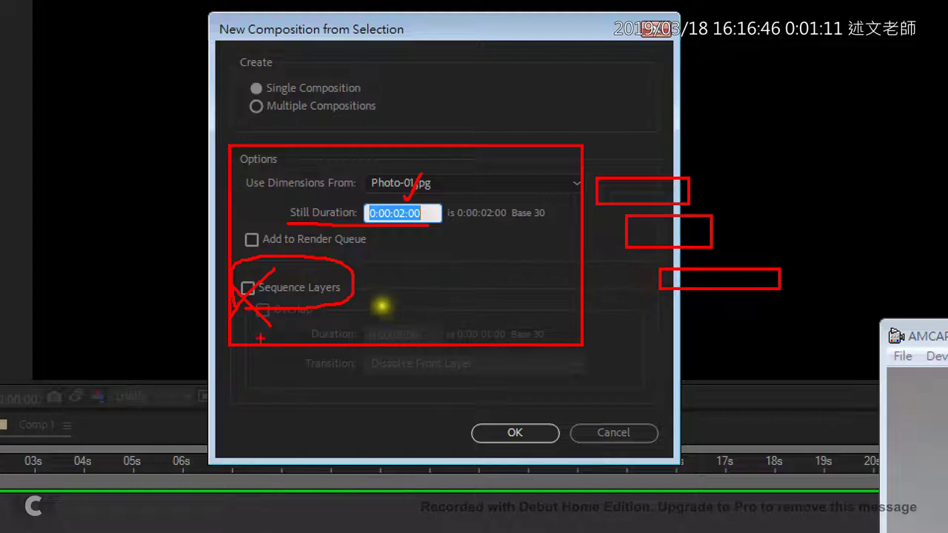
key(e)
mouse_move(254, 319)
mouse_down()
mouse_move(314, 296)
mouse_move(250, 329)
mouse_up()
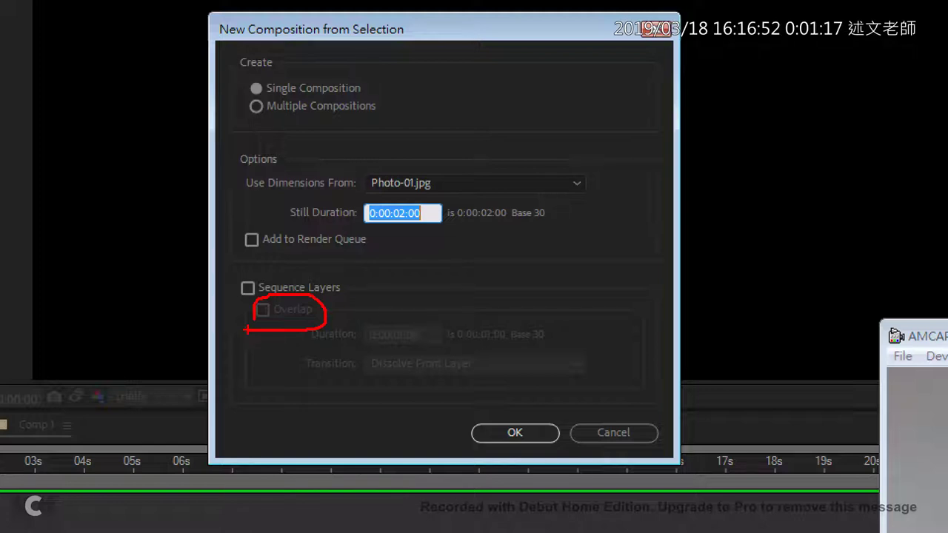
key(Escape)
Create a single composition from the photos with a 3-second still duration, Sequence Layers, a 1-second Overlap and the Dissolve Front Layer transition.
click(453, 244)
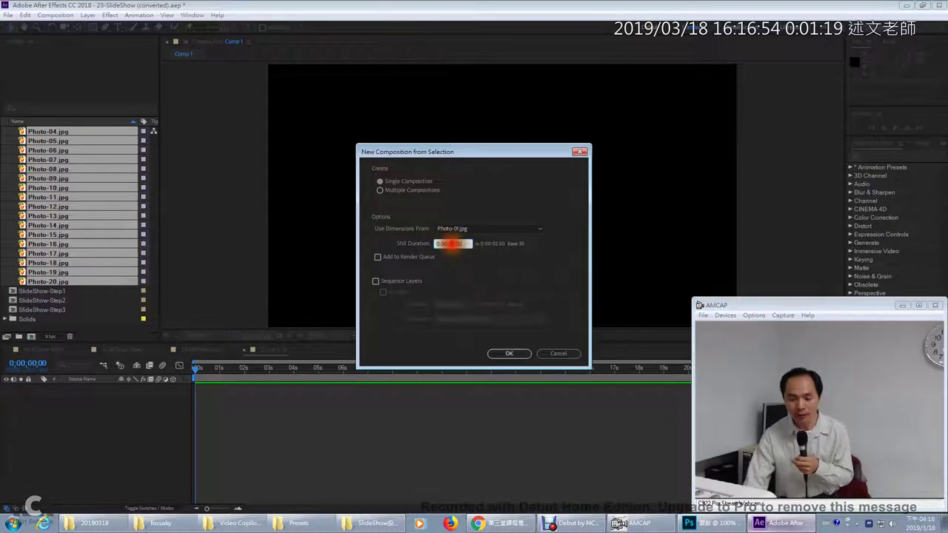
click(450, 243)
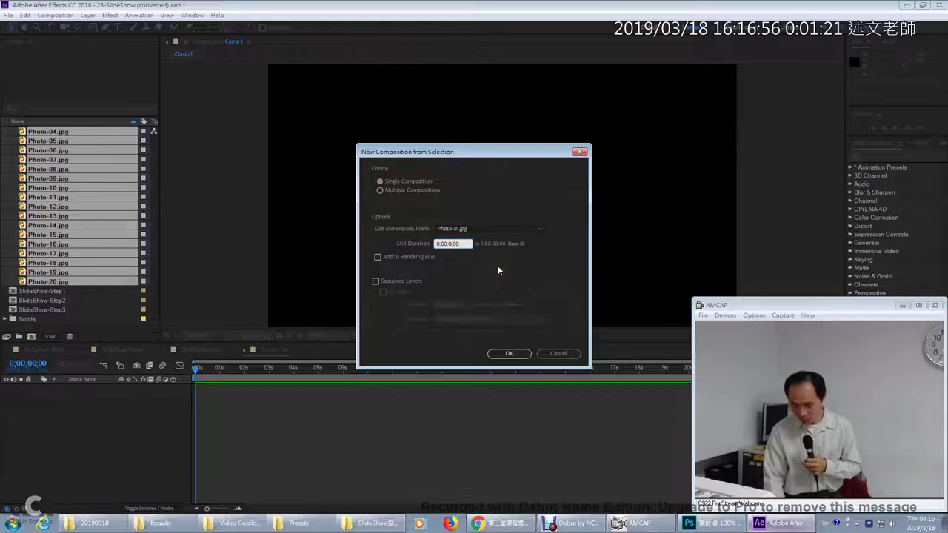
click(376, 282)
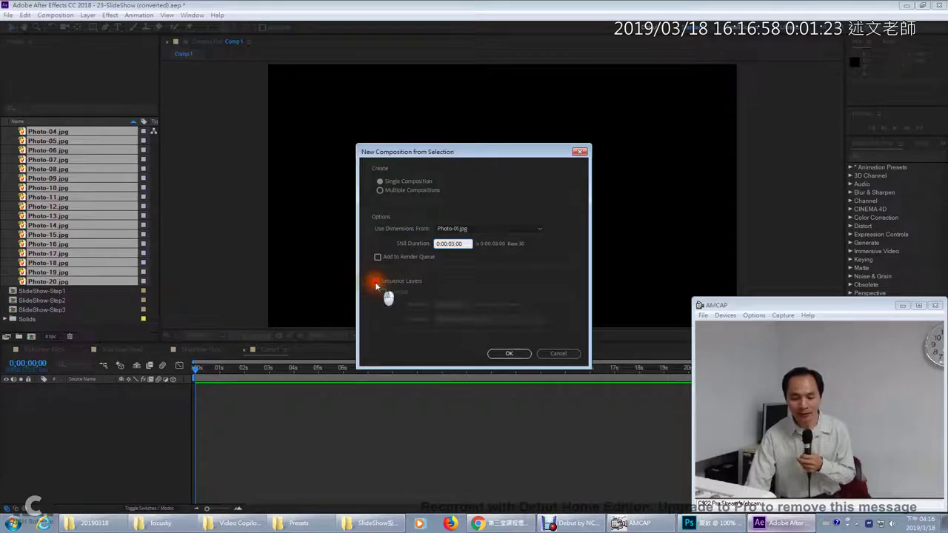
click(382, 292)
click(452, 305)
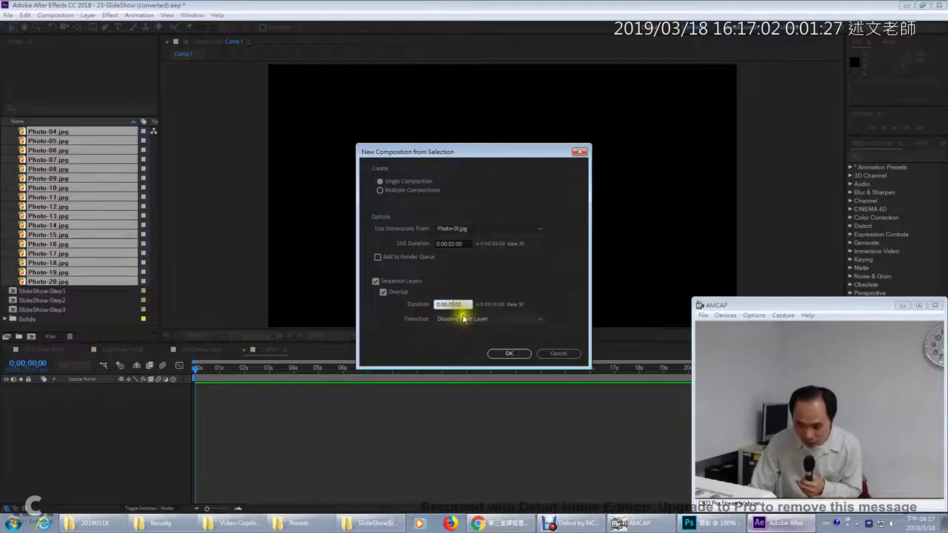
click(498, 352)
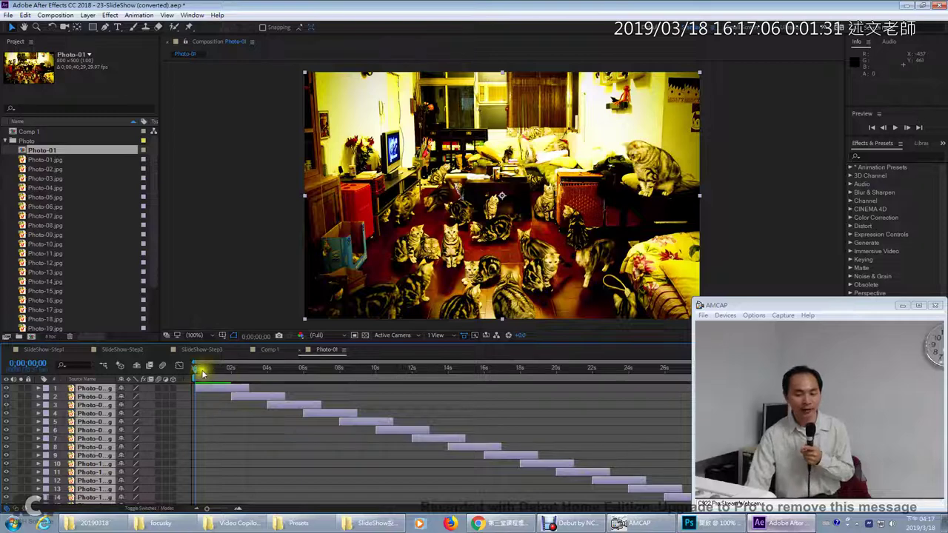
Try shifting the second photo layer earlier in the timeline to about 1 second, and undo the shift.
drag(193, 372, 239, 403)
click(243, 411)
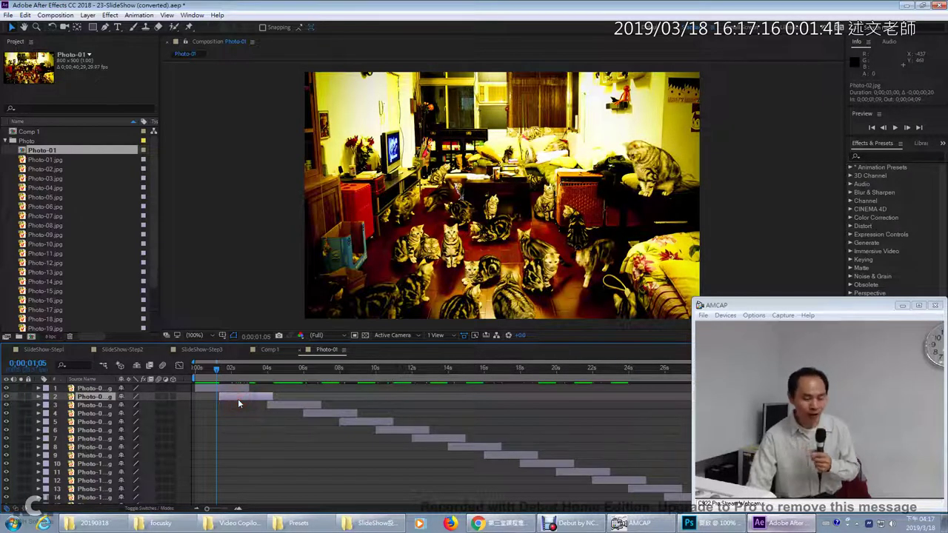
key(ctrl+z)
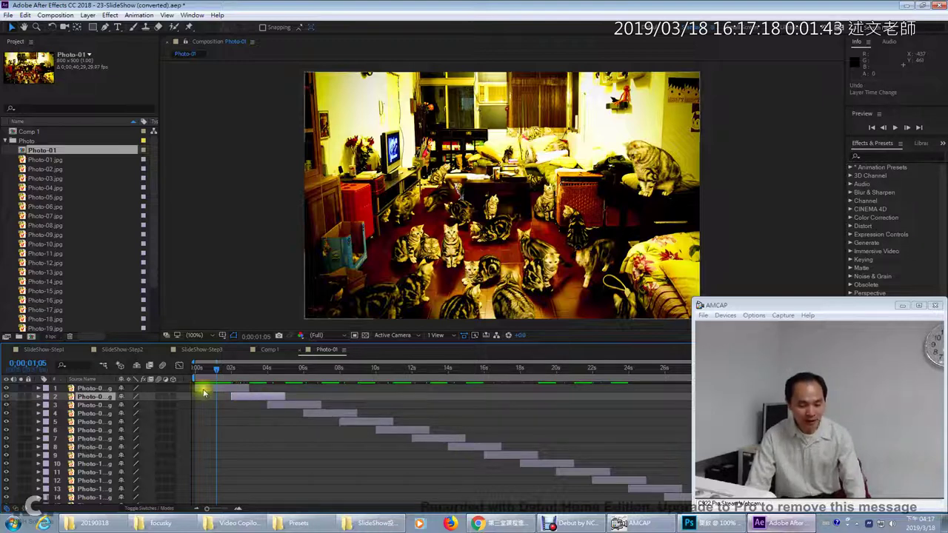
Create a new empty 1920 x 1080 composition with the offered settings.
click(44, 159)
click(55, 15)
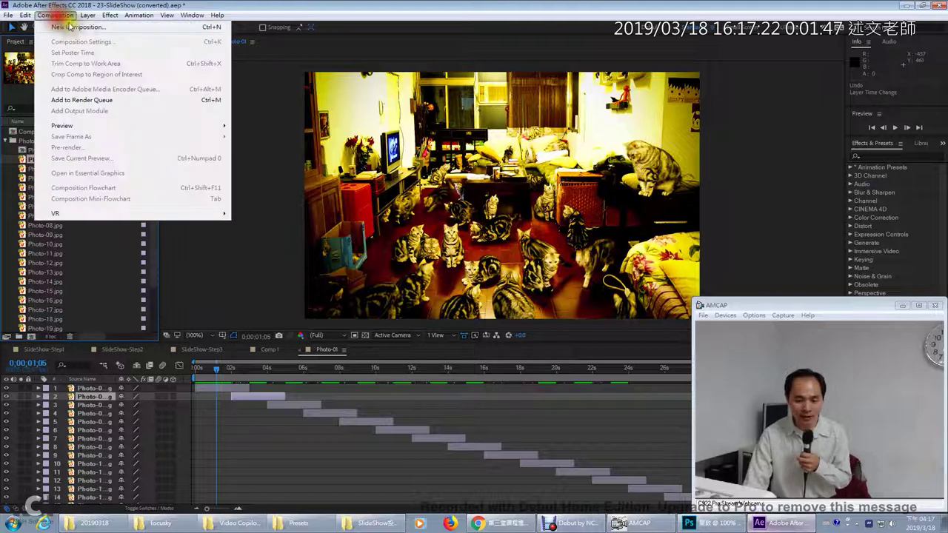
click(81, 28)
click(540, 375)
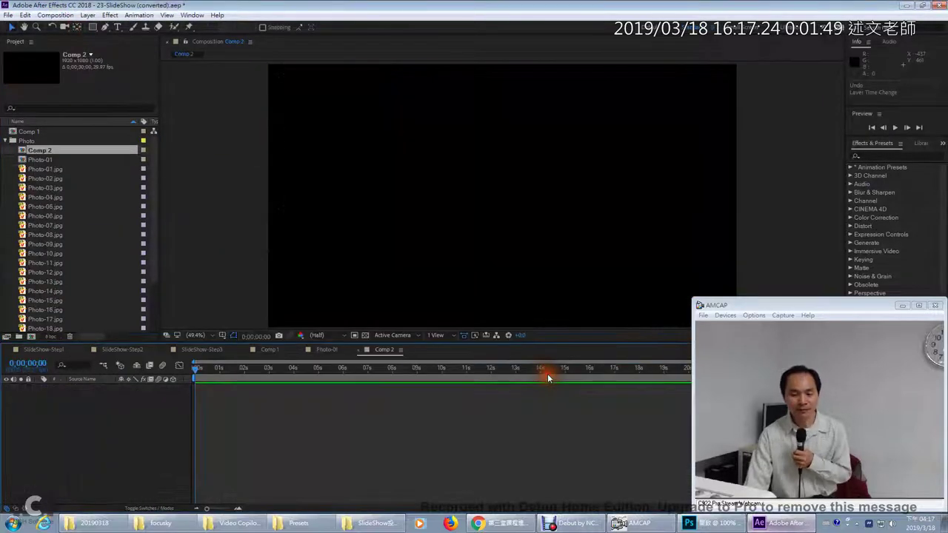
Select Photo-01.jpg through Photo-20.jpg in the project and add them all as layers to the new composition's timeline.
click(47, 170)
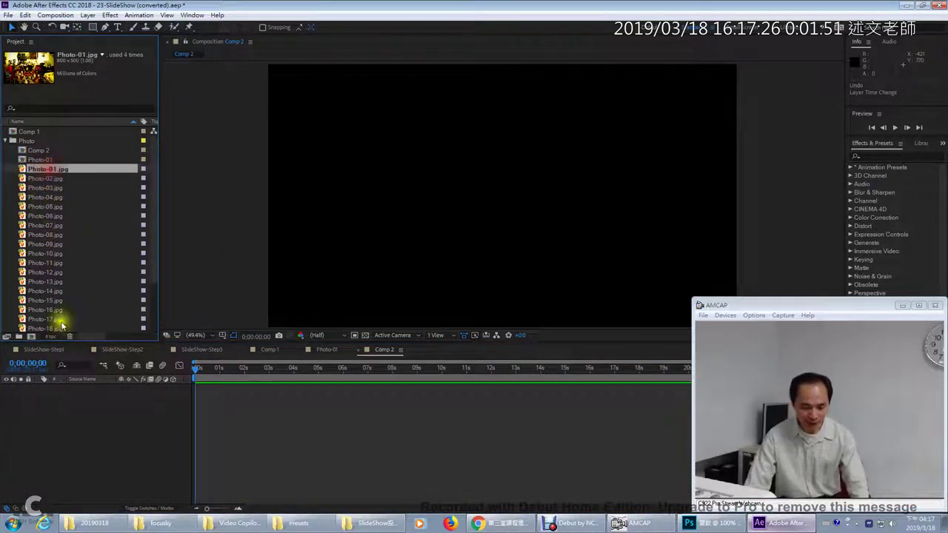
scroll(63, 324, down, 2)
shift+click(66, 289)
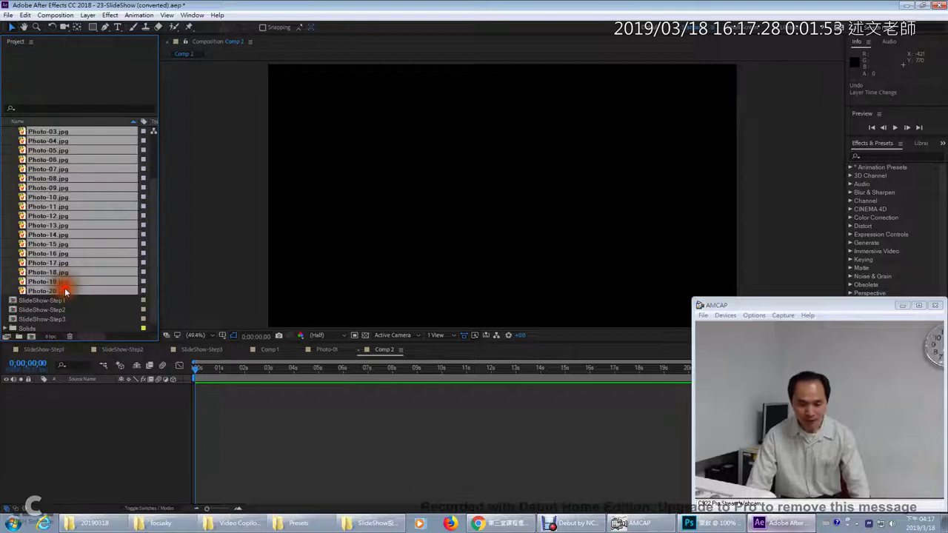
drag(63, 283, 126, 463)
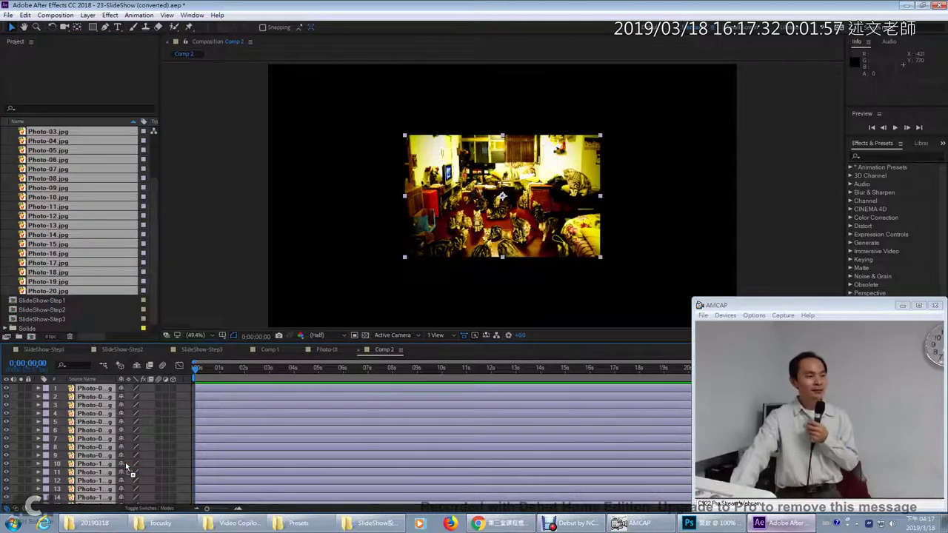
Look for the layer sequencing command, and read the article's instructions on trimming and sequencing images in an existing composition.
click(127, 16)
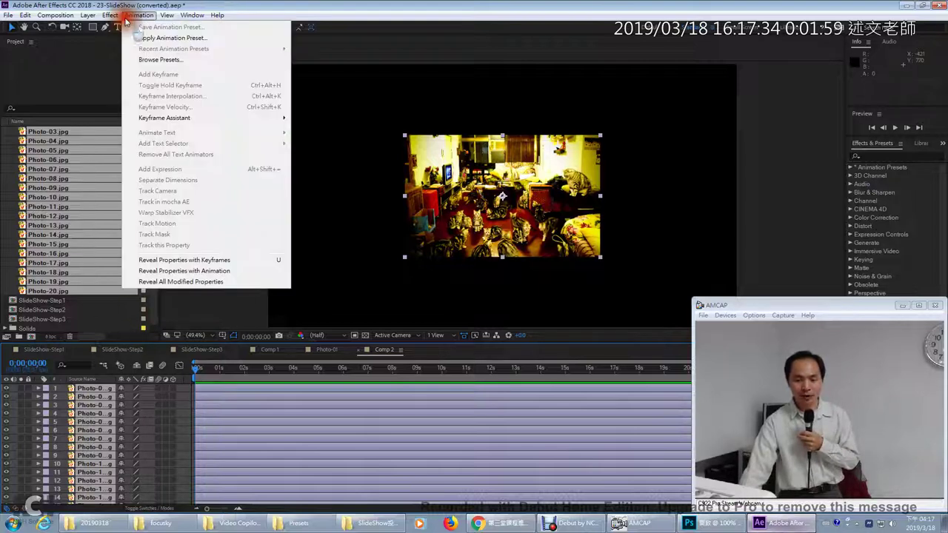
mouse_move(109, 12)
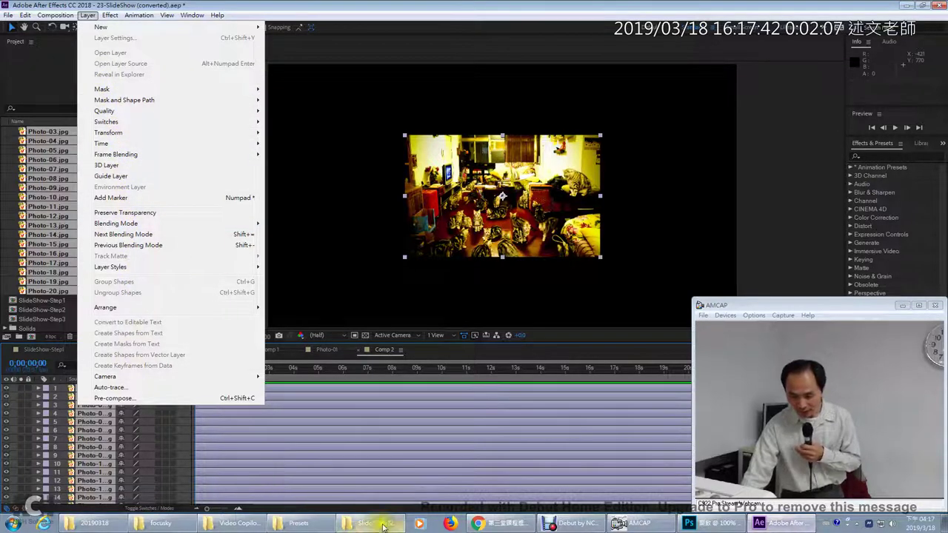
click(535, 527)
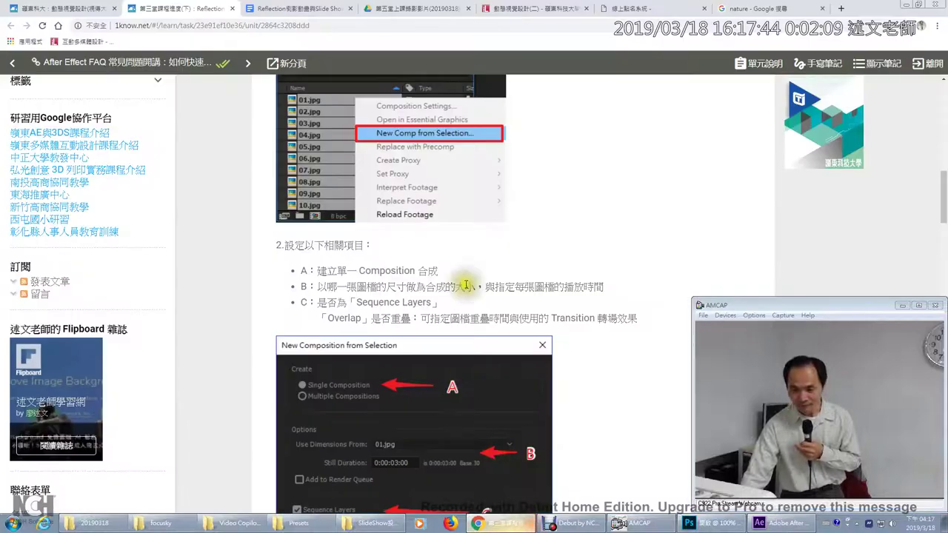
scroll(467, 293, down, 3)
scroll(467, 293, down, 10)
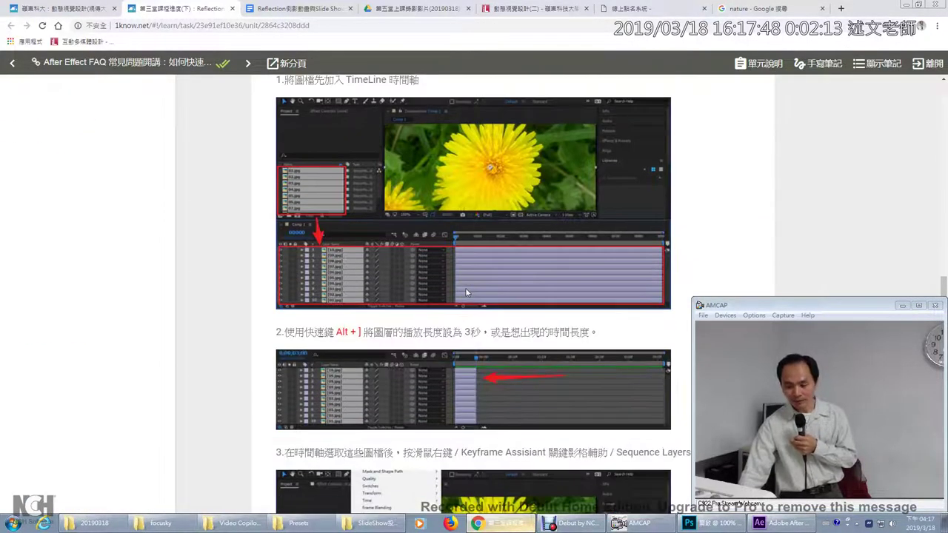
scroll(467, 292, up, 1)
scroll(436, 252, down, 2)
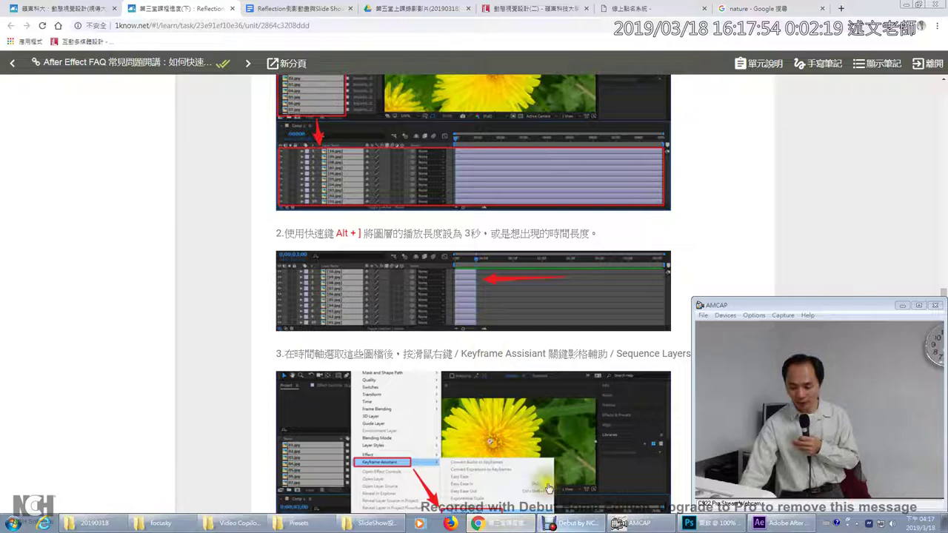
scroll(522, 384, down, 3)
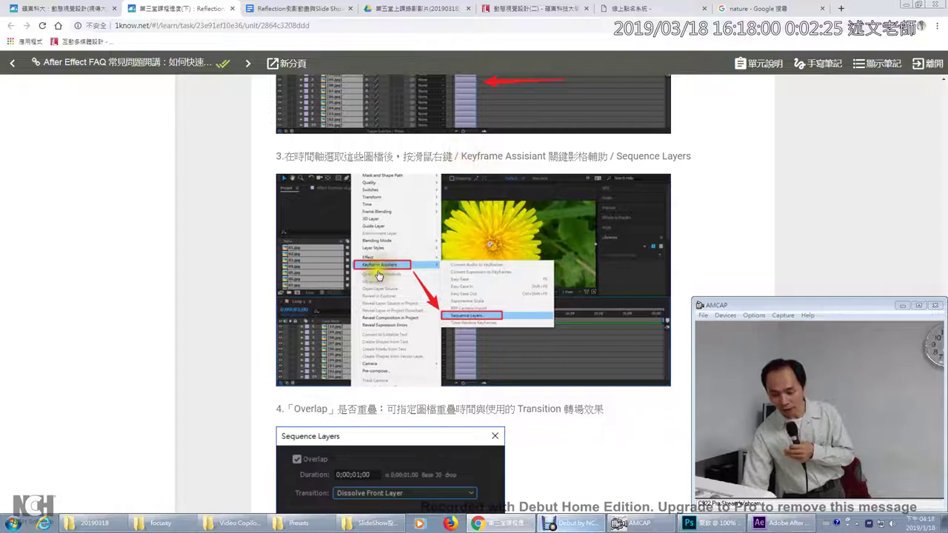
Switch back to After Effects and trim the ends of all selected photo layers at 0;00;03;02.
click(784, 523)
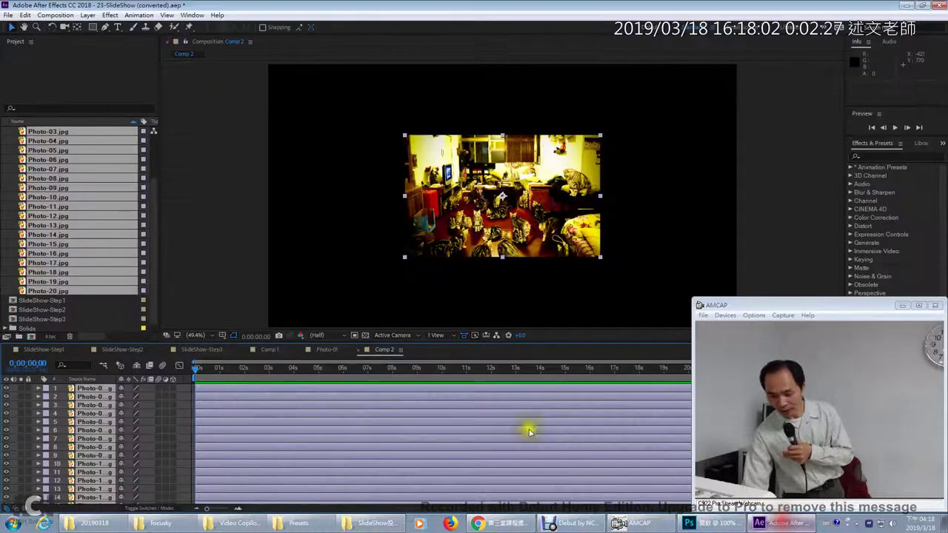
drag(194, 373, 249, 375)
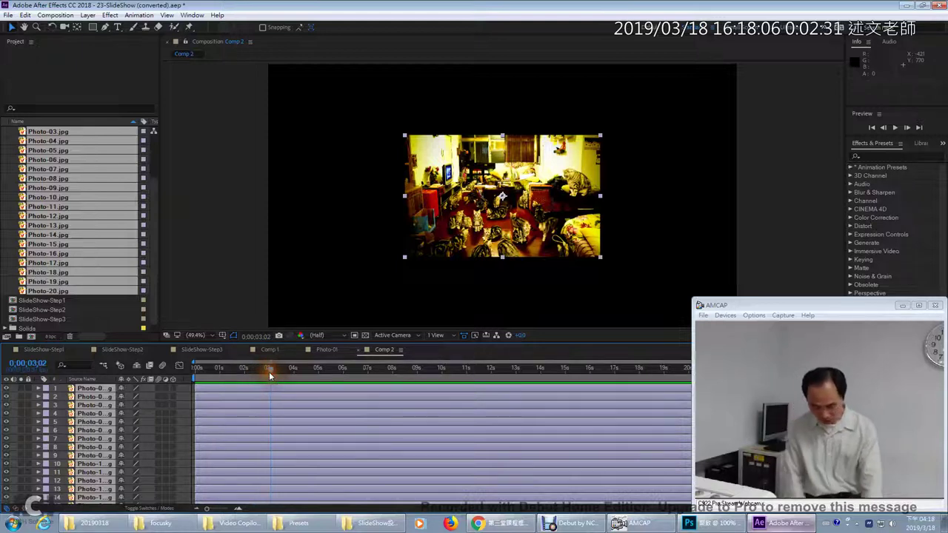
key(alt+bracketright)
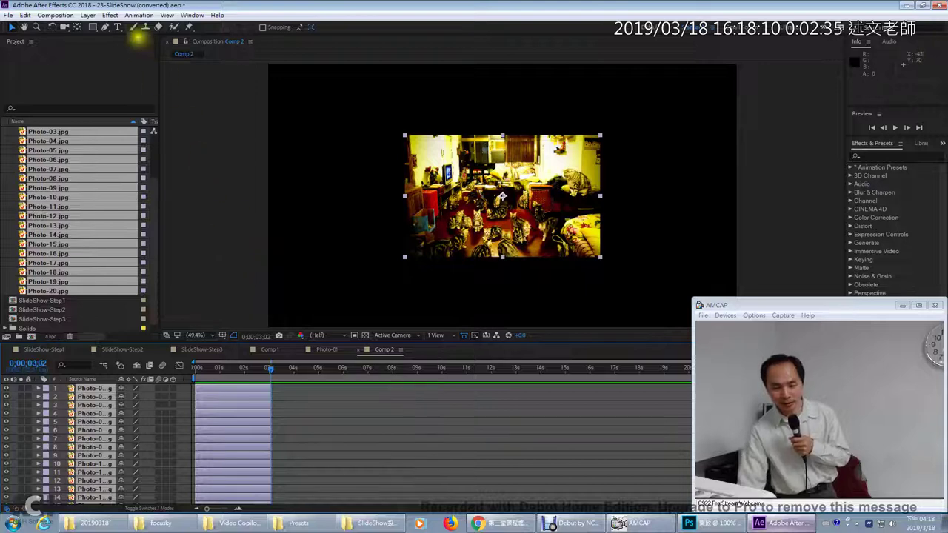
Sequence all selected photo layers with Sequence Layers, using an overlap duration of 0;00;01;00 and the transition Off.
right_click(220, 393)
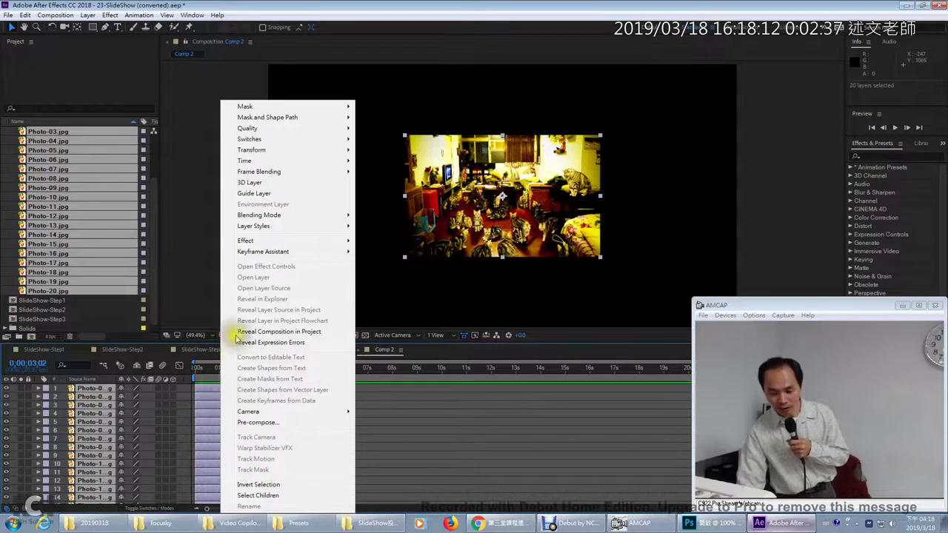
click(260, 253)
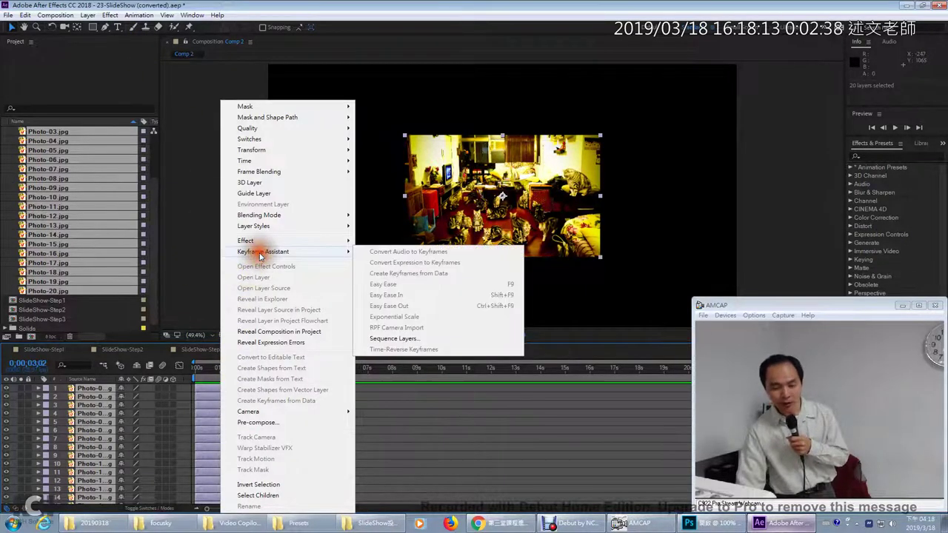
click(406, 340)
click(406, 236)
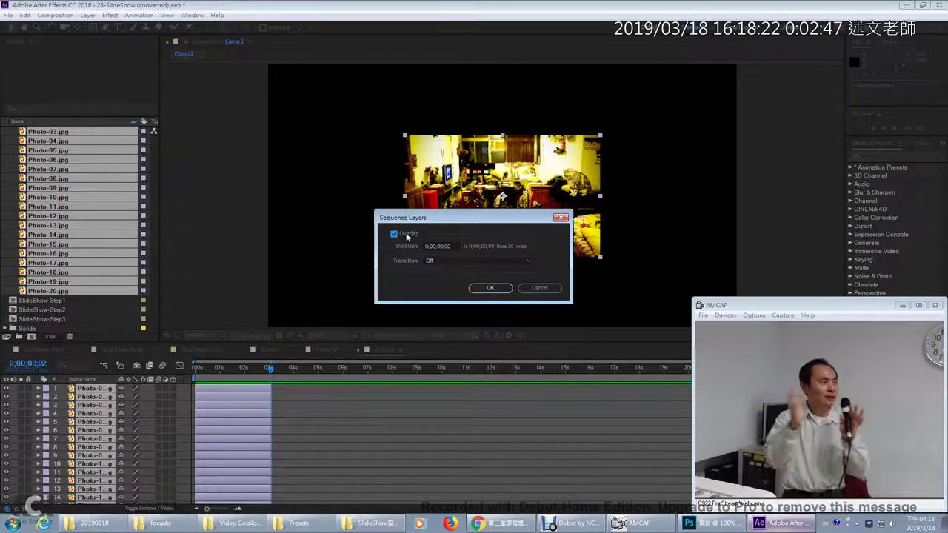
click(435, 248)
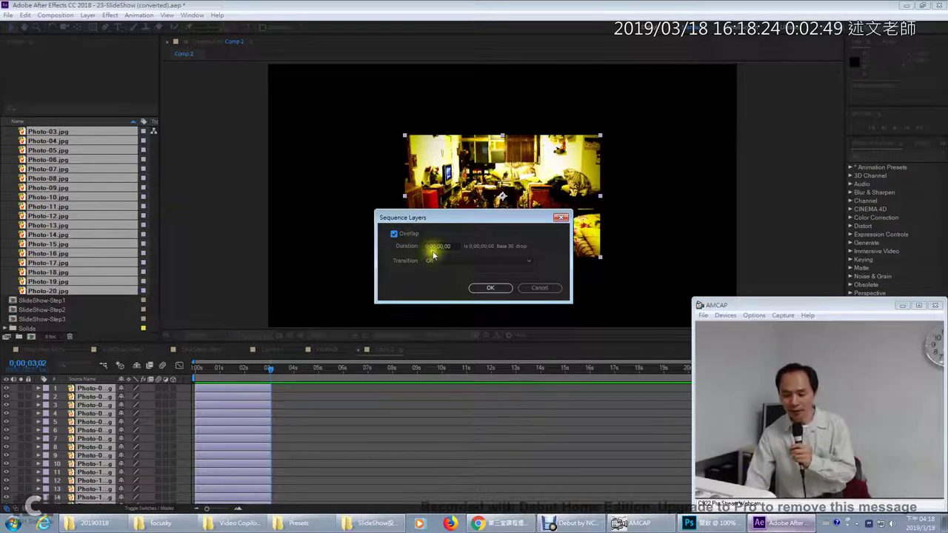
click(444, 266)
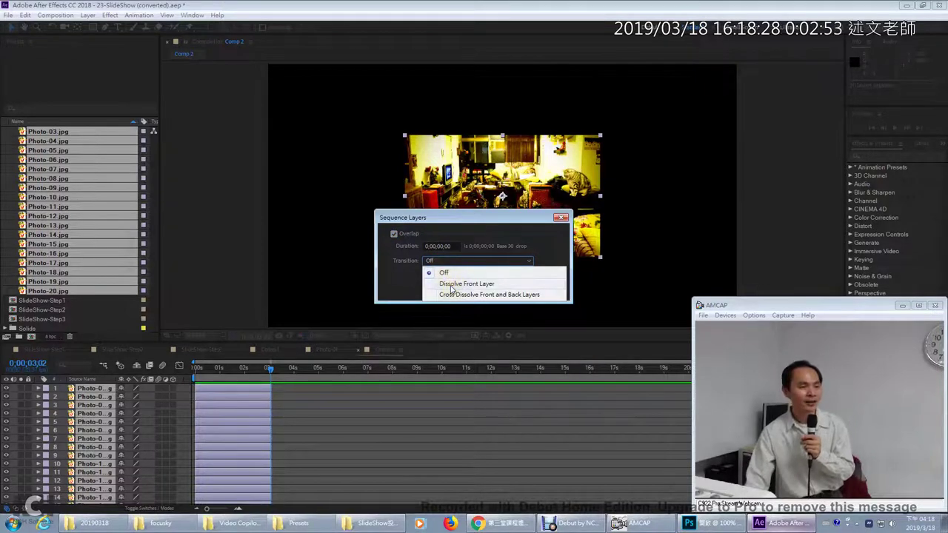
click(452, 285)
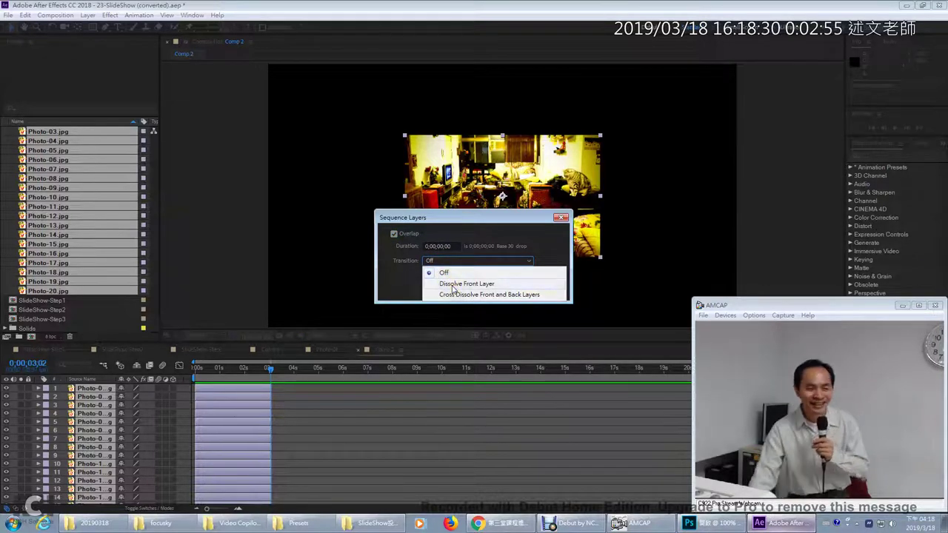
click(470, 248)
click(437, 246)
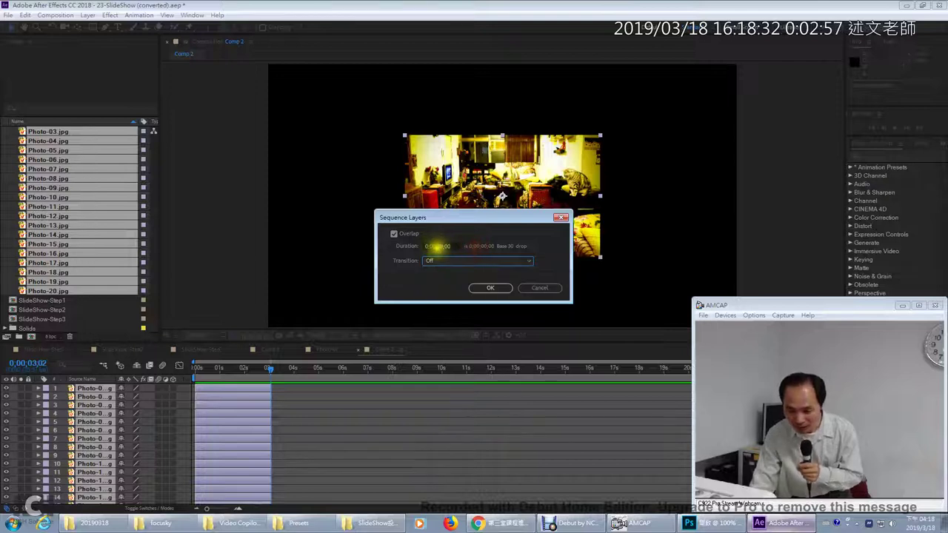
double_click(438, 247)
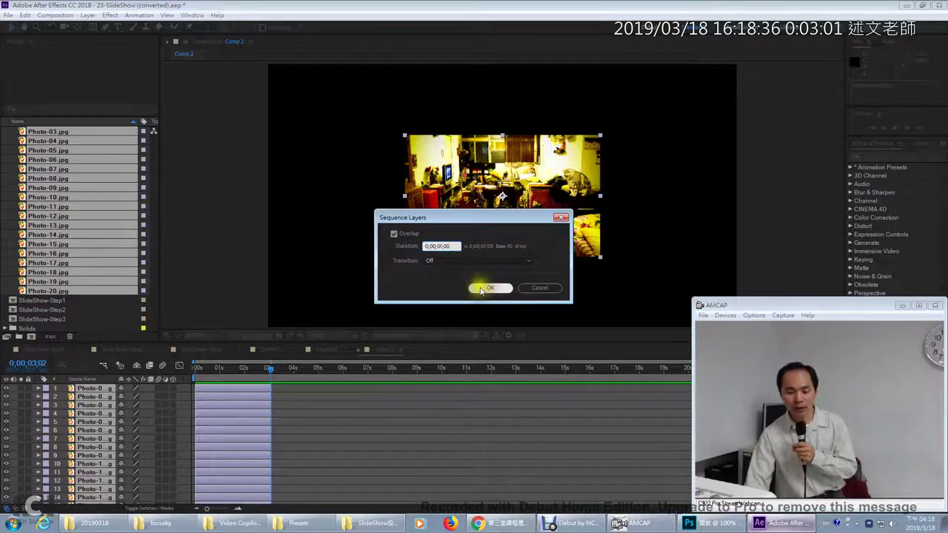
click(487, 287)
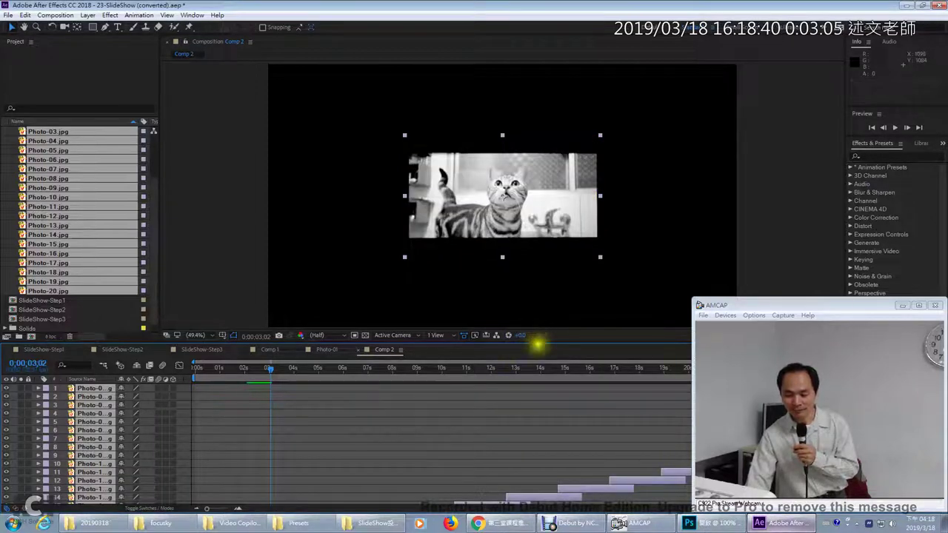
Enlarge the timeline area and scrub Comp 2 to 0;00;13;29 to review the staggered photo layers.
drag(541, 343, 538, 237)
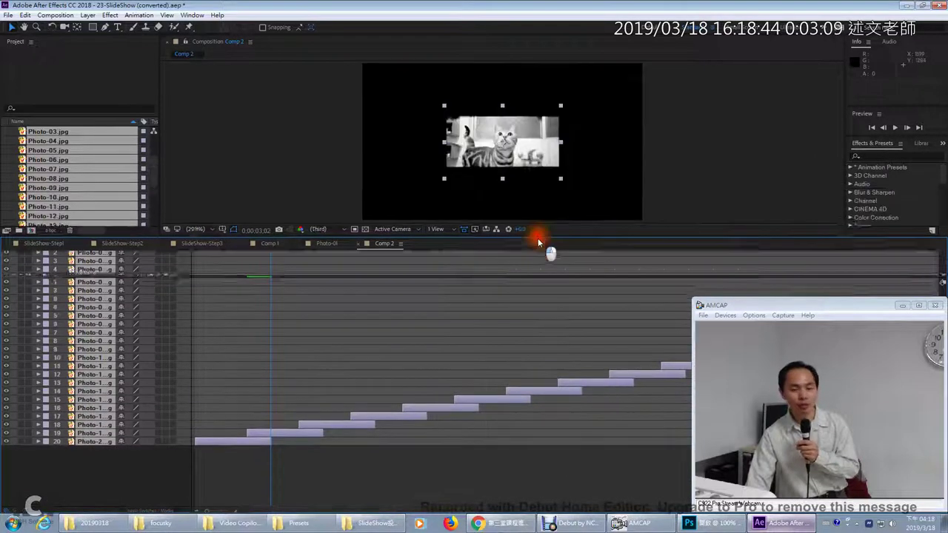
drag(273, 264, 539, 290)
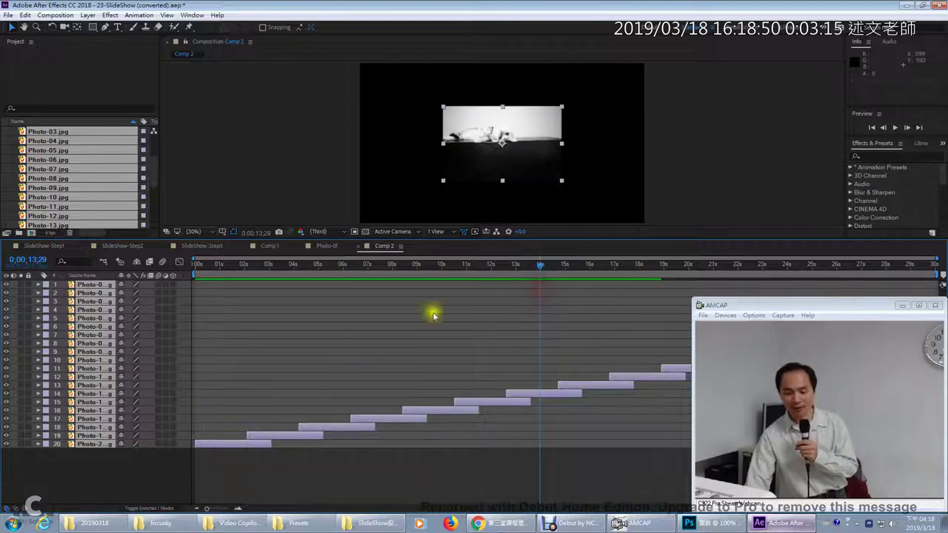
Check the width and height in the Photo-01 composition's settings, leave them unchanged, and return to Comp 2.
click(328, 245)
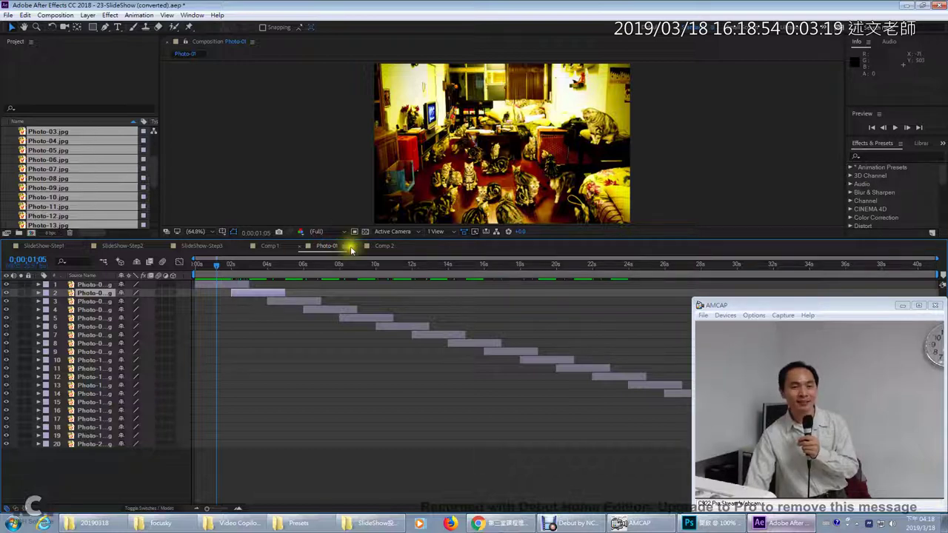
click(69, 134)
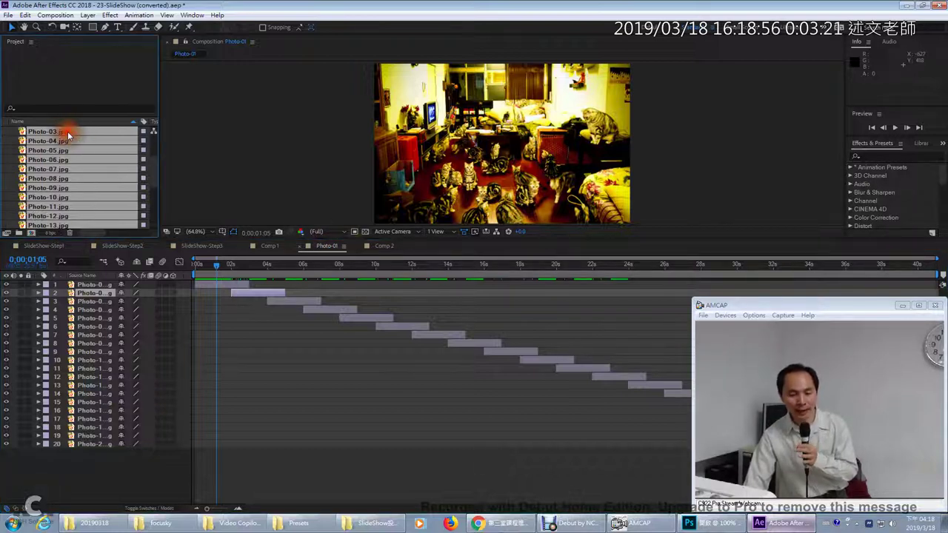
click(57, 15)
click(74, 41)
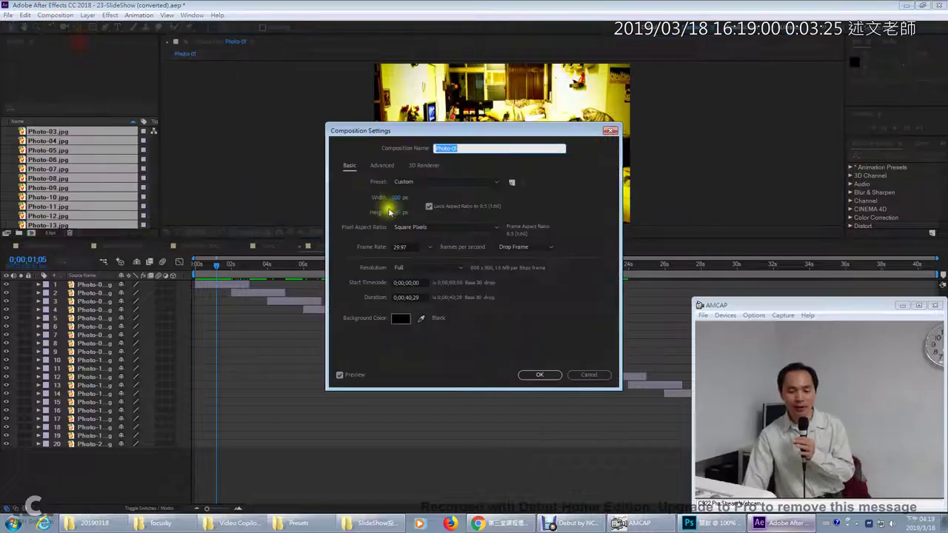
key(ctrl+1)
click(384, 215)
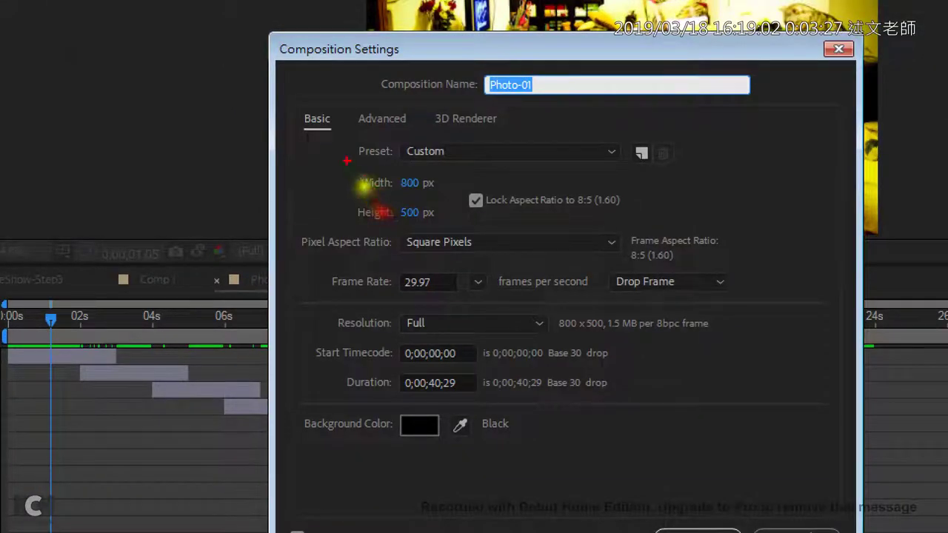
drag(347, 161, 471, 227)
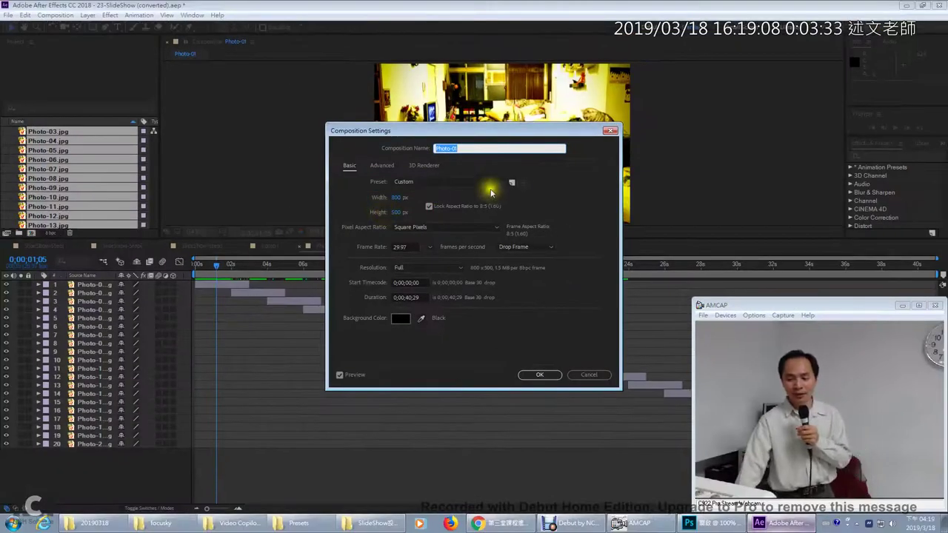
click(611, 131)
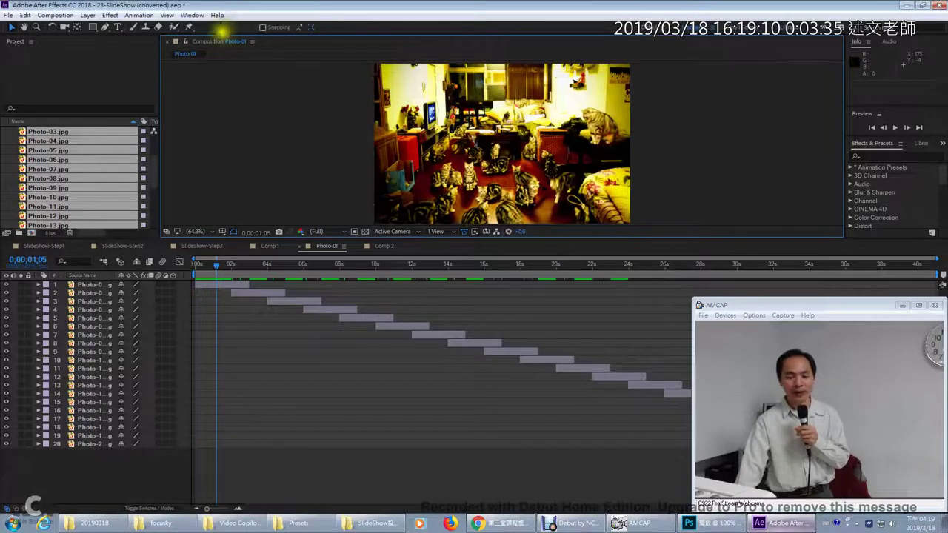
click(382, 245)
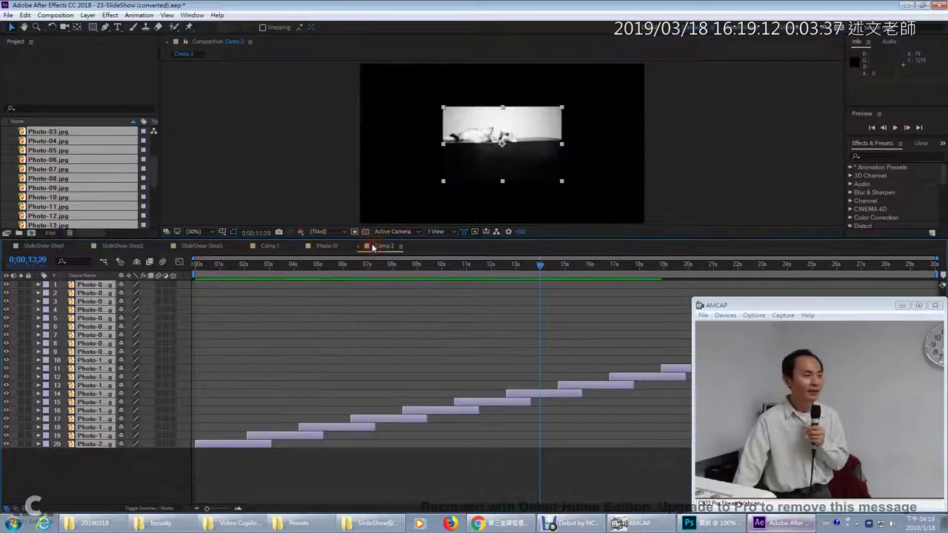